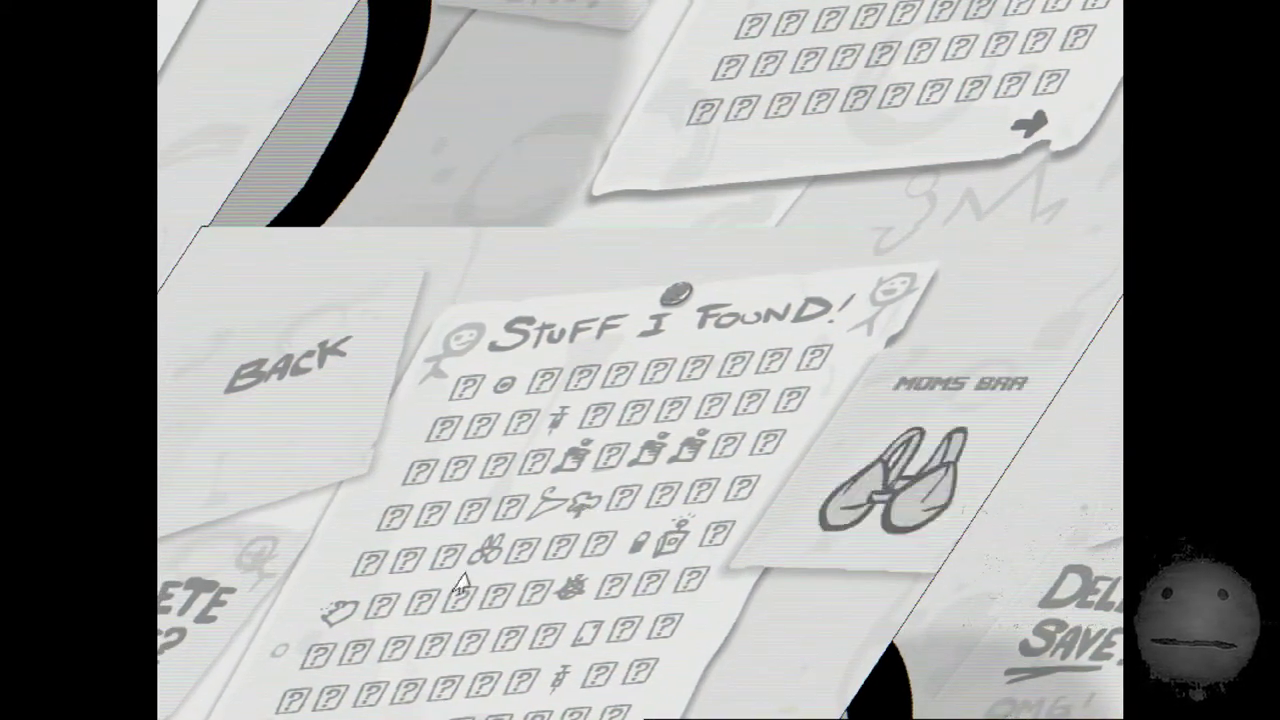
pyautogui.click(1030, 140)
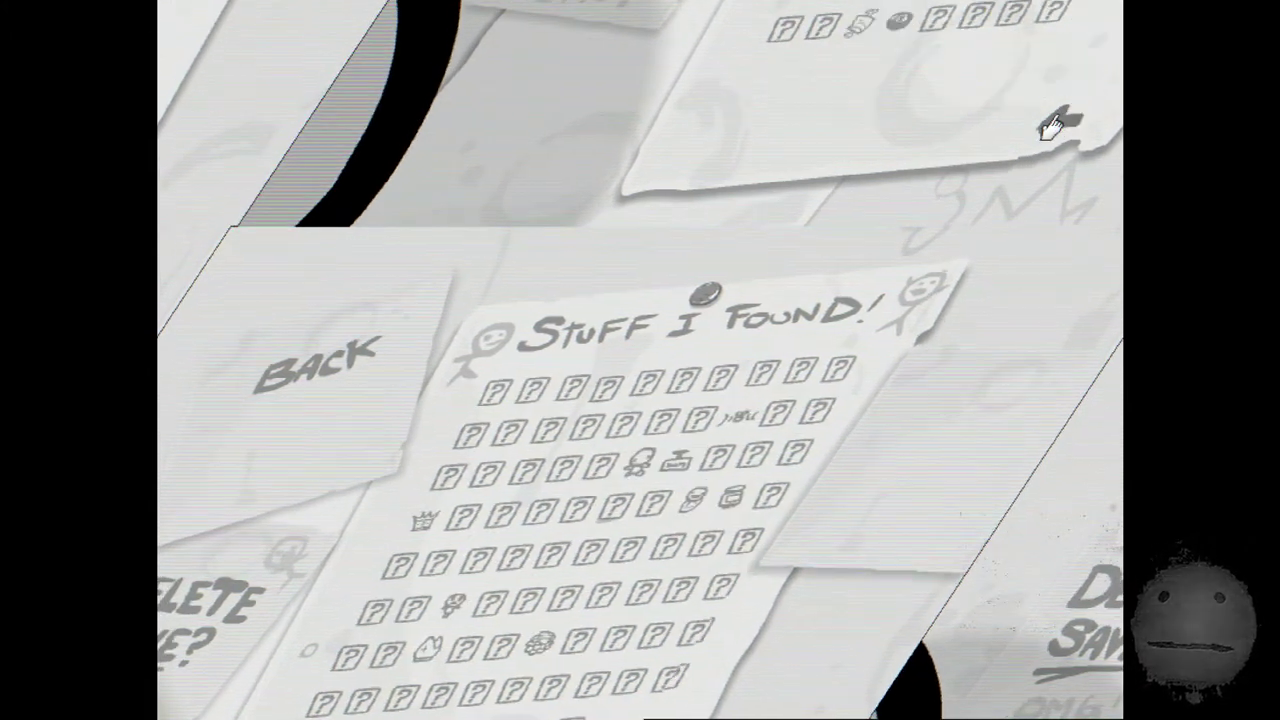